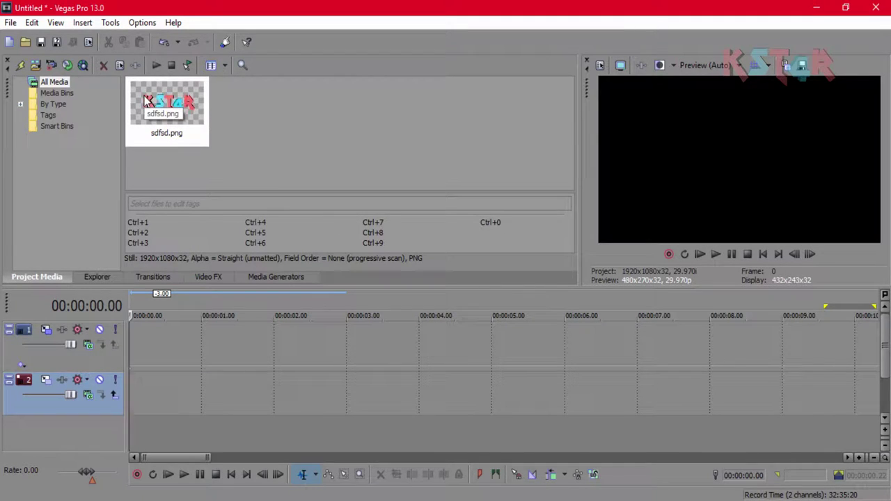
# - Drag sdfsd.png from Project Media onto the first video track as a 5-second clip
pyautogui.moveTo(145, 102); pyautogui.dragTo(132, 344)
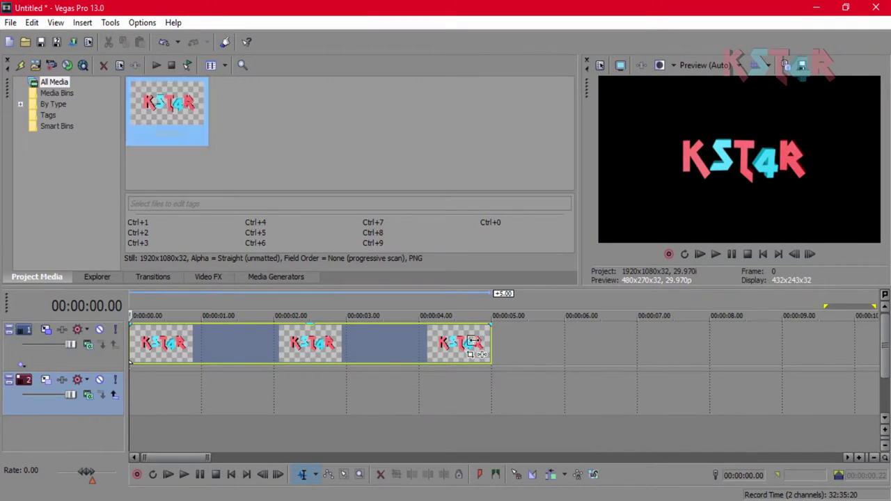
# - Trim the logo clip on track 1 to 3 seconds, preview it, and show the Solid Color generators
pyautogui.moveTo(492, 341); pyautogui.dragTo(346, 353)
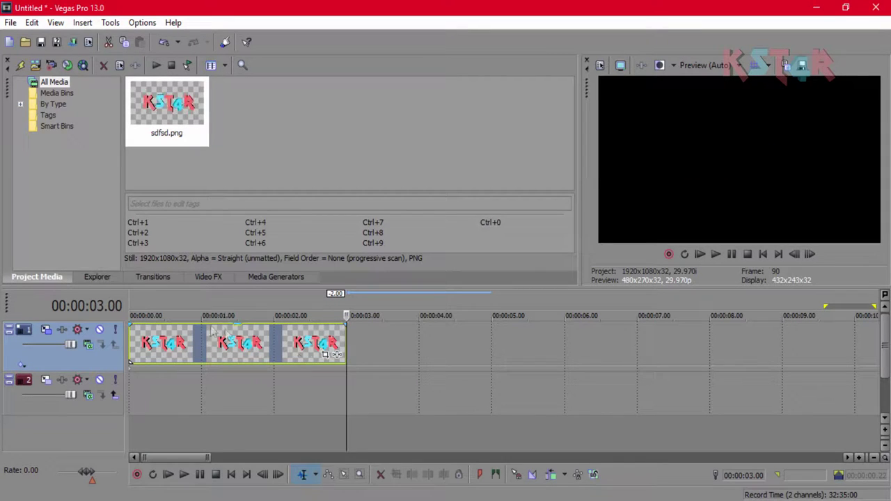
pyautogui.click(267, 339)
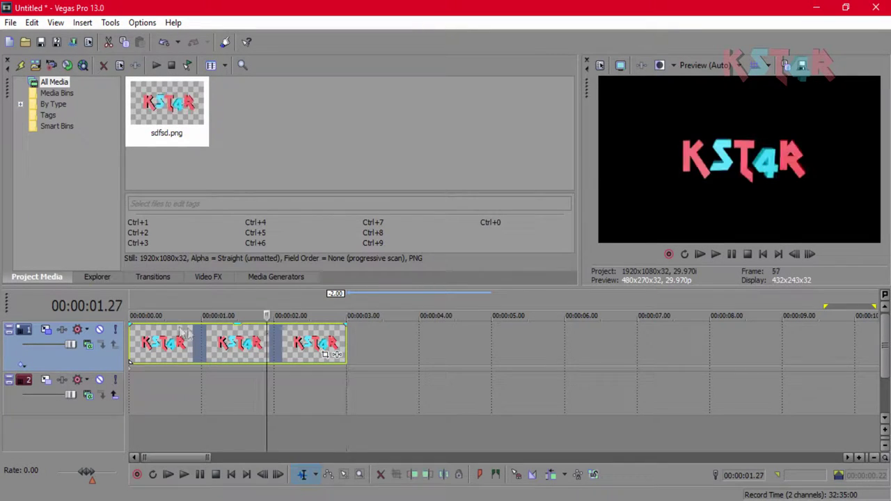
pyautogui.click(206, 354)
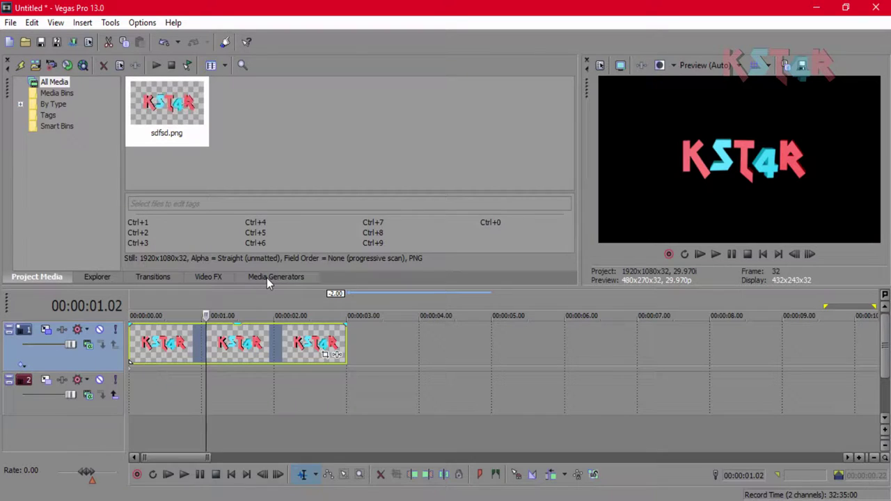
pyautogui.click(266, 277)
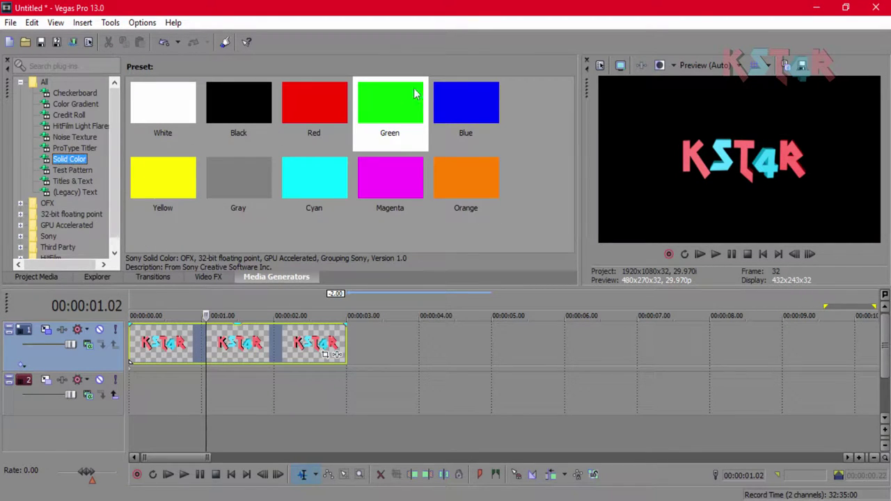
# - Add the Green solid colour preset as a background event on track 2
pyautogui.click(394, 106)
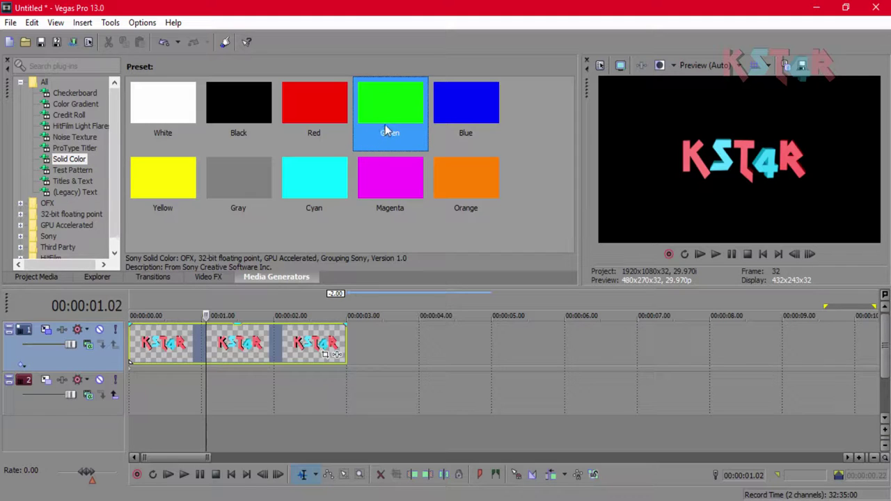
pyautogui.moveTo(387, 130); pyautogui.dragTo(336, 380)
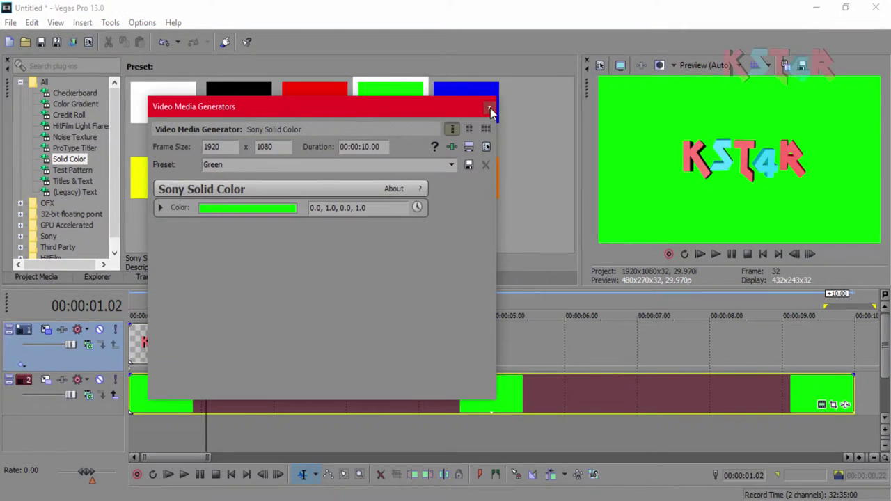
pyautogui.click(490, 108)
# - Split the green background at 3 seconds and delete the part after it
pyautogui.click(347, 337)
pyautogui.scroll(5, 344, 393)
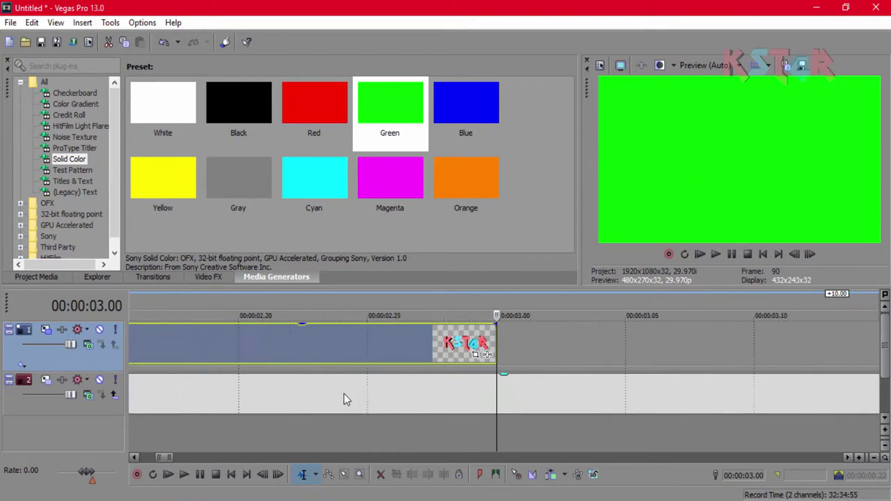
pyautogui.click(503, 398)
pyautogui.press('s')
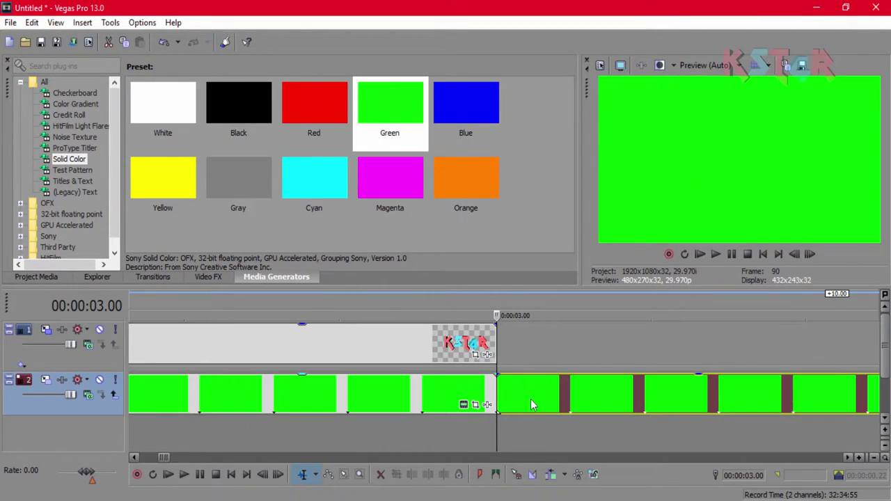
pyautogui.press('Delete')
pyautogui.scroll(-10, 513, 361)
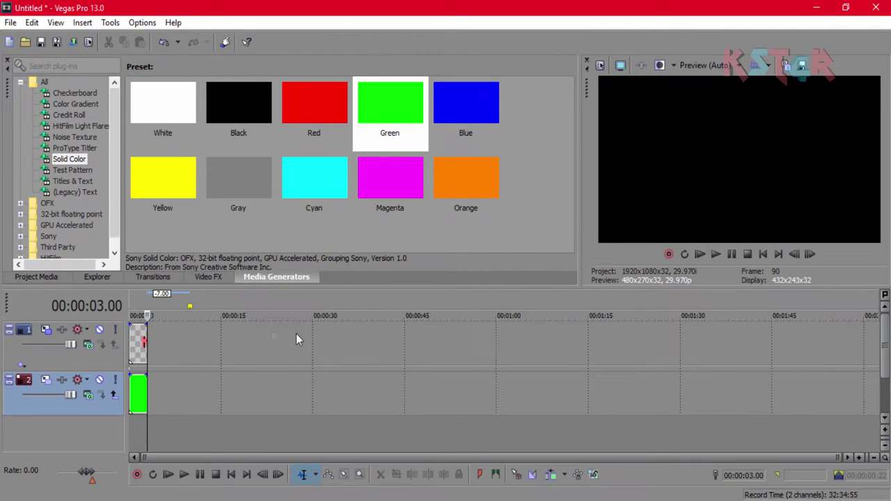
# - Open the Event Pan/Crop settings for the logo event on track 1
pyautogui.click(140, 346)
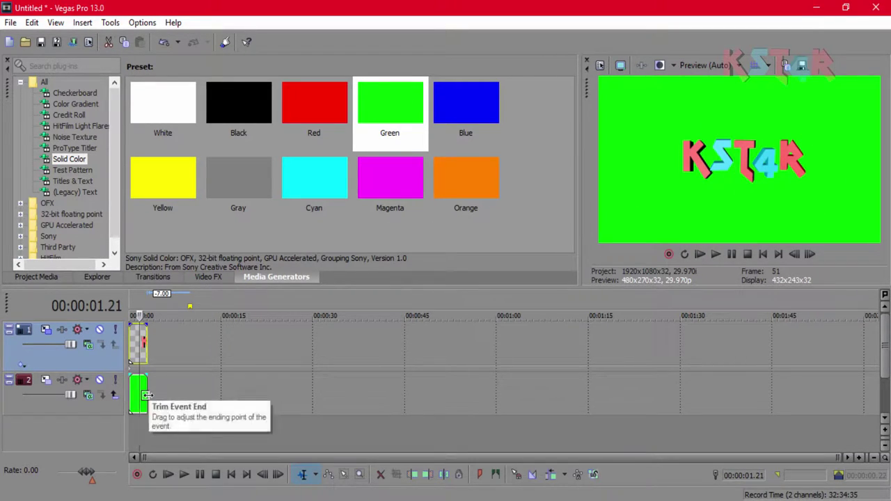
pyautogui.click(59, 276)
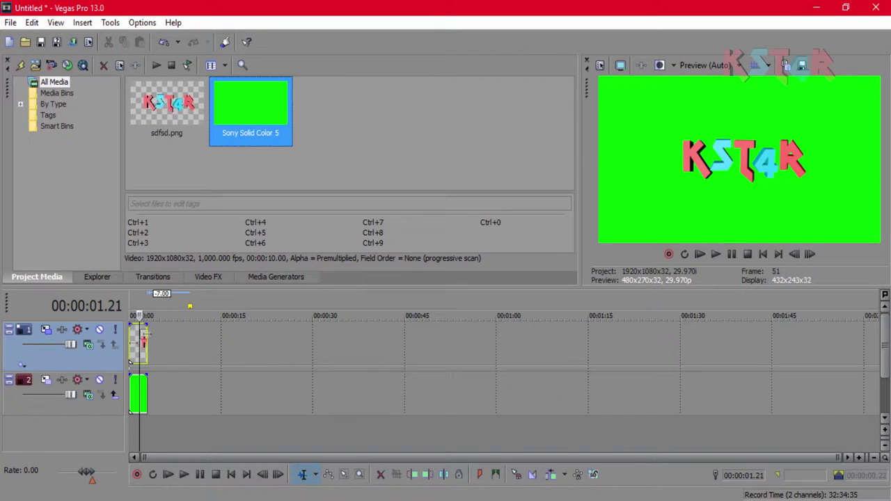
pyautogui.scroll(5, 362, 348)
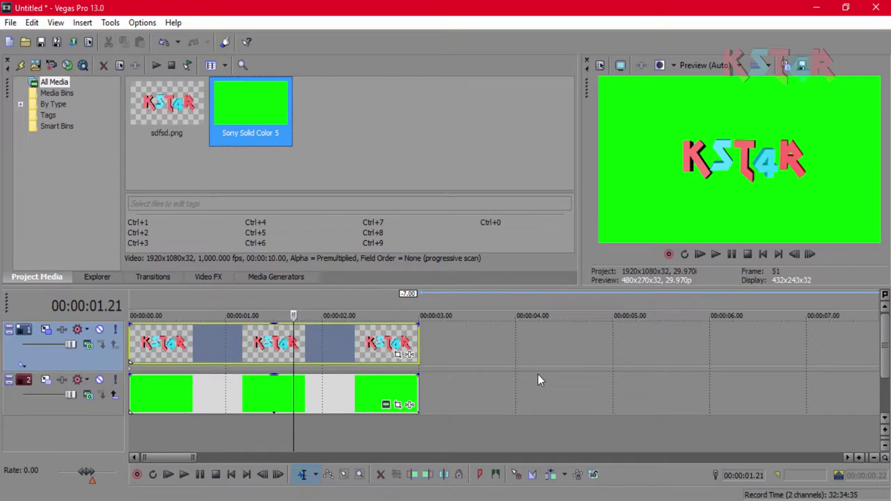
pyautogui.click(403, 355)
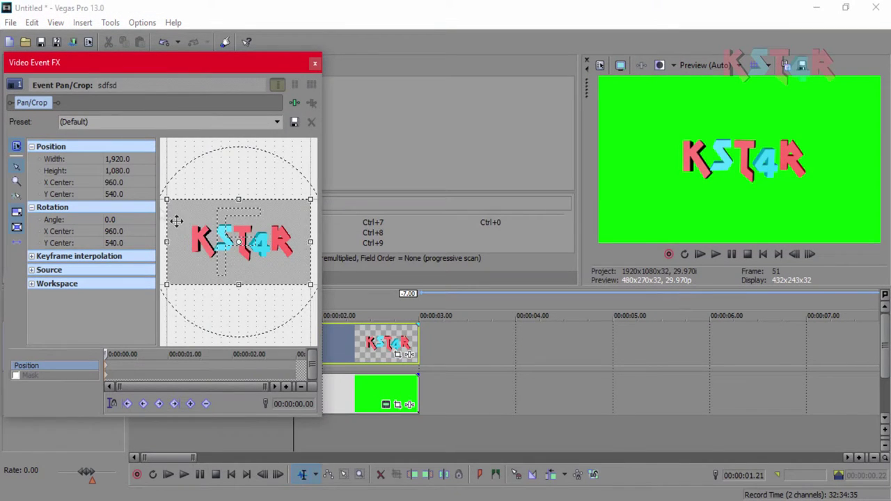
# - Shrink the logo's pan/crop frame to zero width and height at the start, then set the cursor to 0.15 s
pyautogui.scroll(-4, 206, 196)
pyautogui.scroll(4, 225, 223)
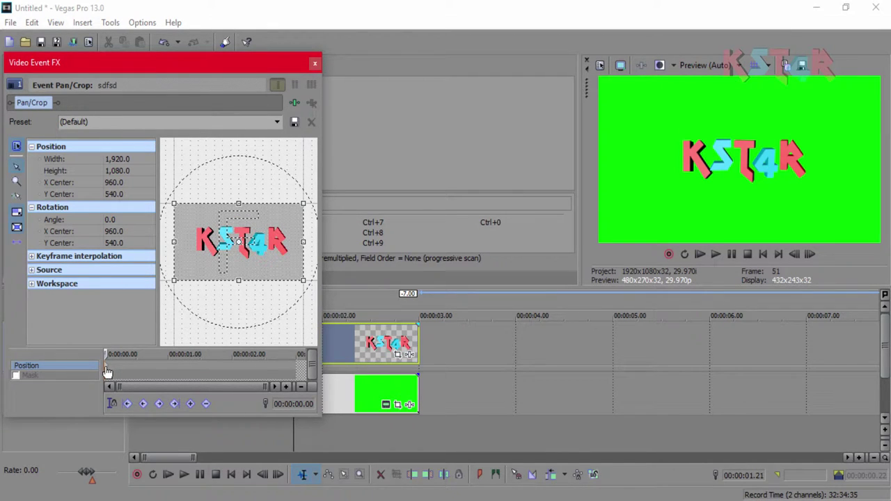
pyautogui.scroll(-1, 257, 263)
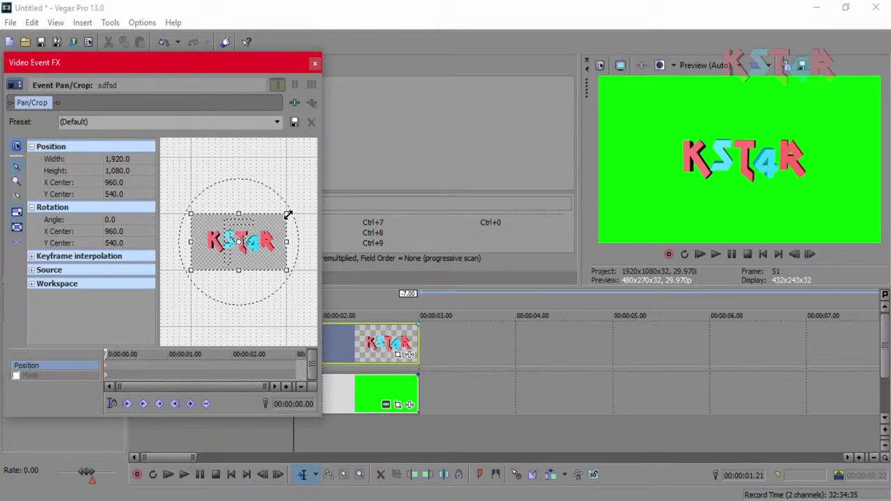
pyautogui.moveTo(288, 214); pyautogui.dragTo(240, 242)
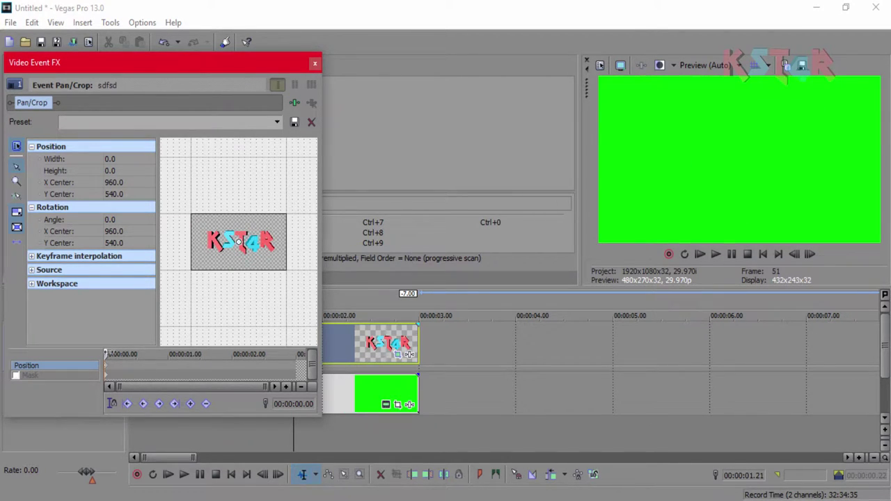
pyautogui.moveTo(121, 354); pyautogui.dragTo(137, 354)
# - Add a keyframe at 0.15 s with the logo at 1920×1080 and Angle 360
pyautogui.click(238, 240)
pyautogui.moveTo(238, 240); pyautogui.dragTo(174, 210)
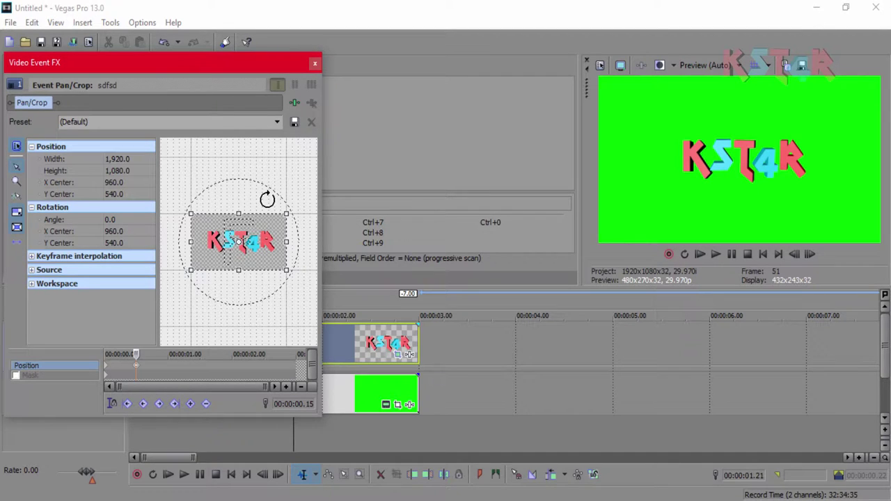
pyautogui.moveTo(267, 199)
pyautogui.mouseDown()
pyautogui.moveTo(288, 207)
pyautogui.moveTo(292, 243)
pyautogui.moveTo(276, 281)
pyautogui.moveTo(253, 290)
pyautogui.moveTo(201, 271)
pyautogui.moveTo(189, 244)
pyautogui.moveTo(215, 216)
pyautogui.moveTo(278, 203)
pyautogui.moveTo(260, 204)
pyautogui.mouseUp()
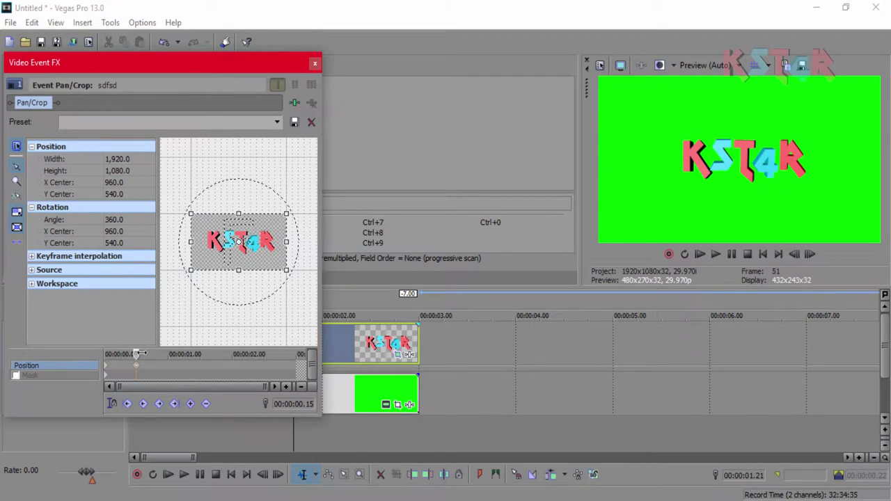
# - Add a keyframe at 1 s resizing the frame to 2160×1215 so the logo shrinks slightly
pyautogui.moveTo(137, 354); pyautogui.dragTo(167, 355)
pyautogui.click(287, 214)
pyautogui.moveTo(293, 210); pyautogui.dragTo(296, 207)
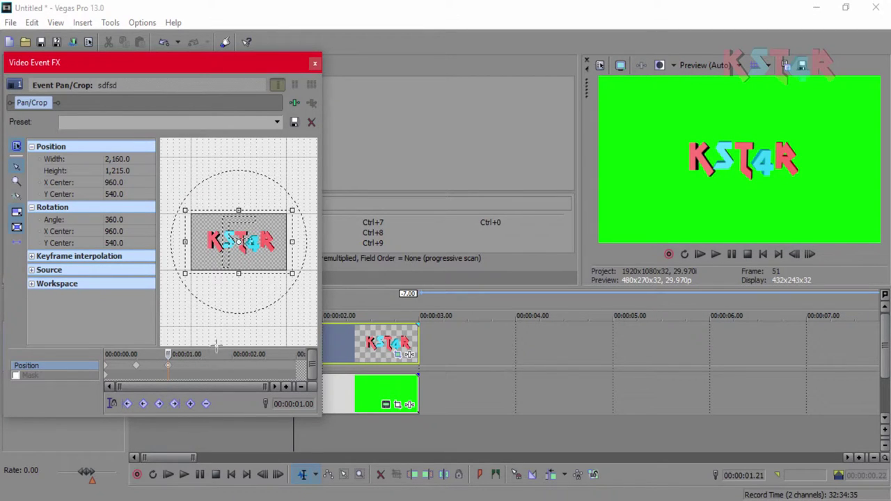
pyautogui.click(764, 254)
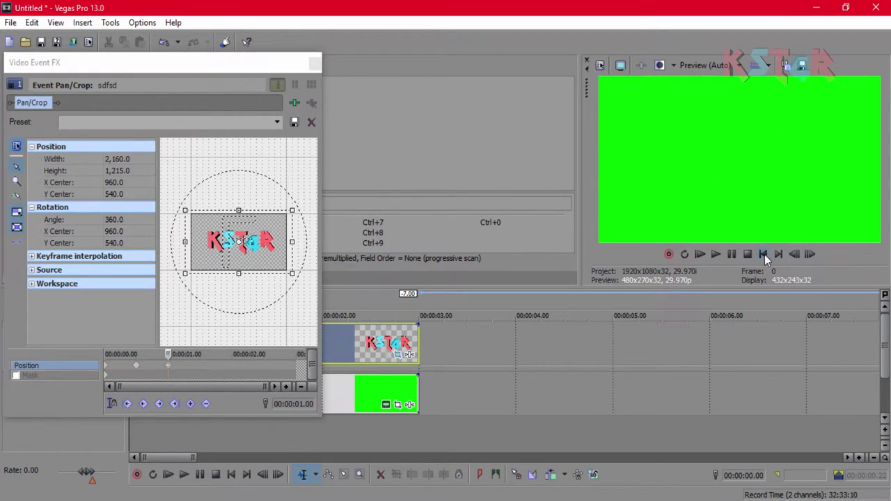
pyautogui.press('space')
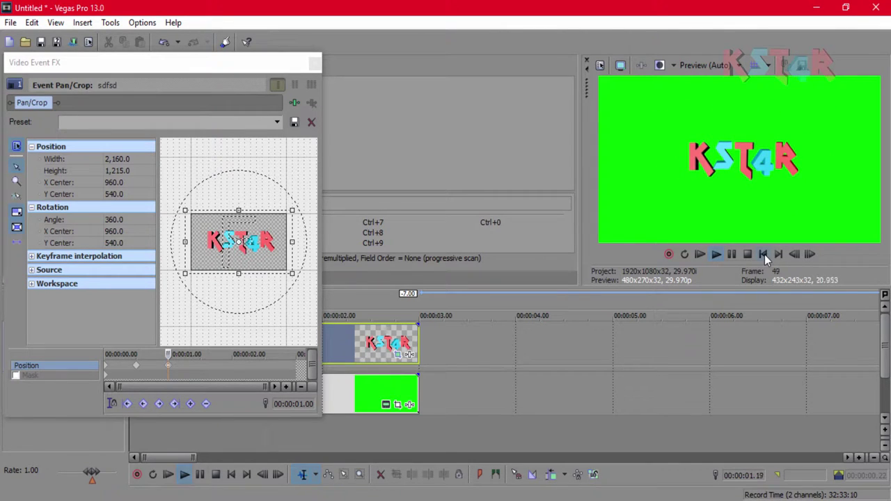
pyautogui.press('space')
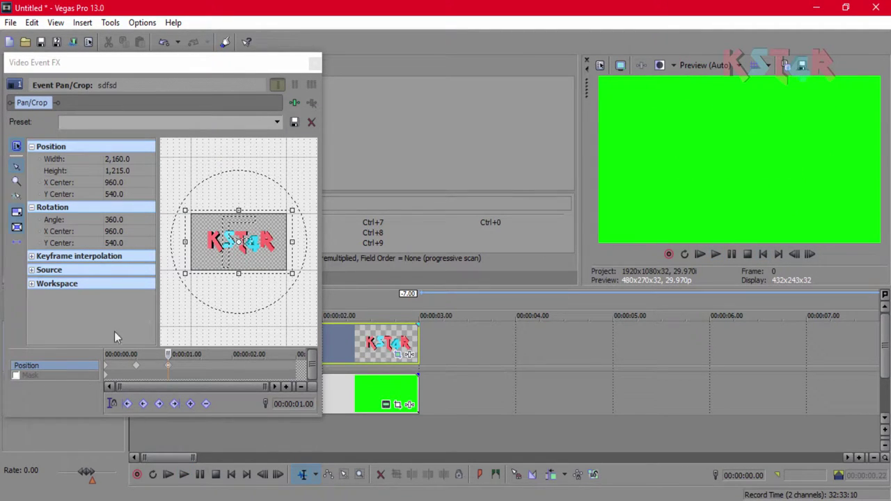
pyautogui.click(107, 369)
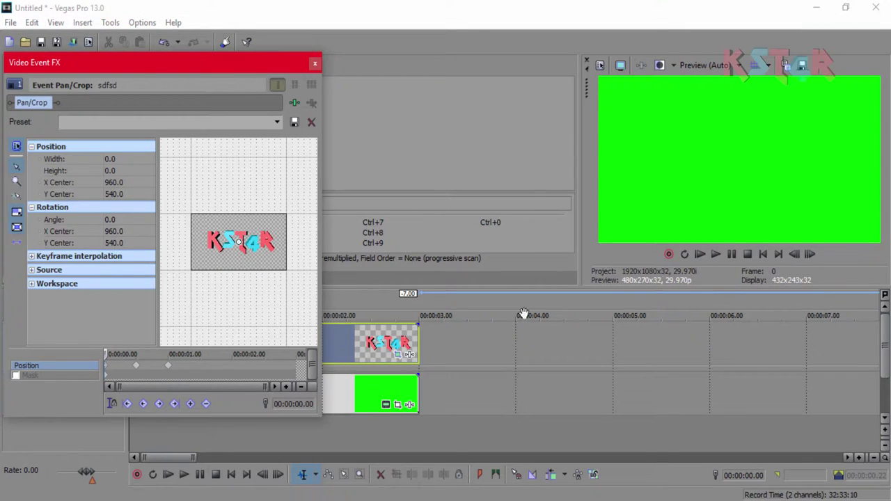
pyautogui.click(734, 255)
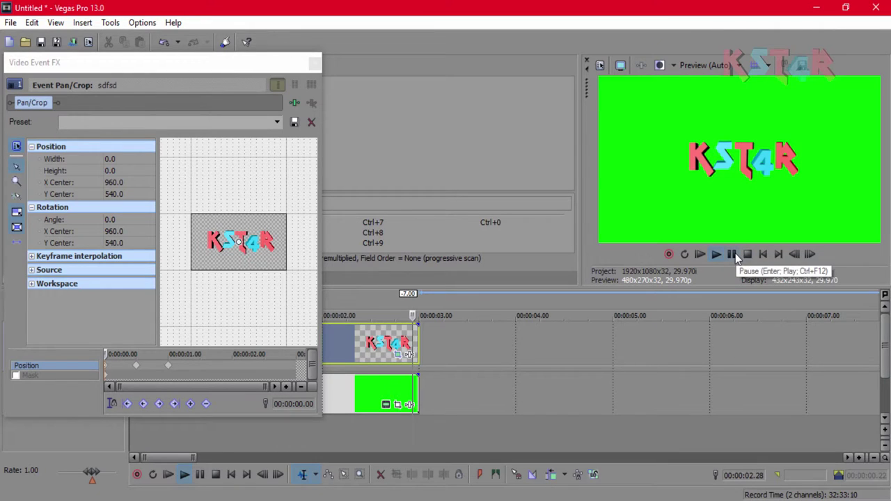
pyautogui.click(731, 254)
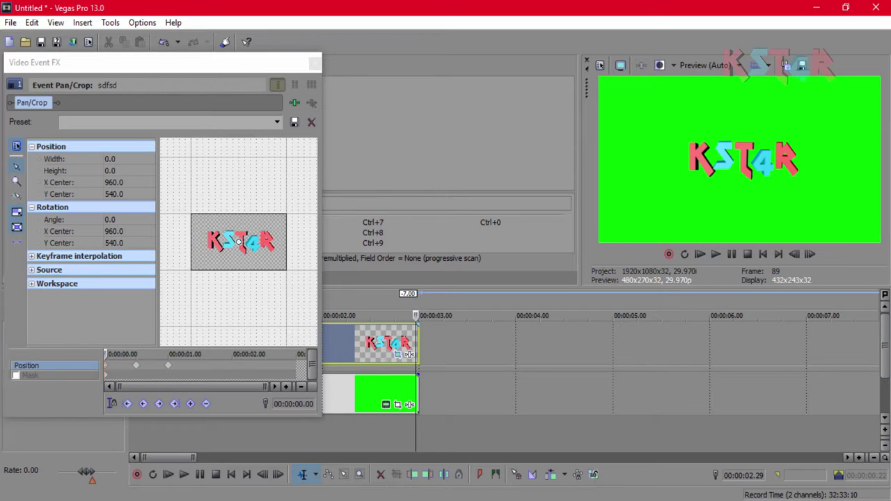
pyautogui.click(14, 379)
# - Enable Mask and draw a thin slanted rectangle mask at the logo's left edge at 00:00:02.00
pyautogui.click(16, 376)
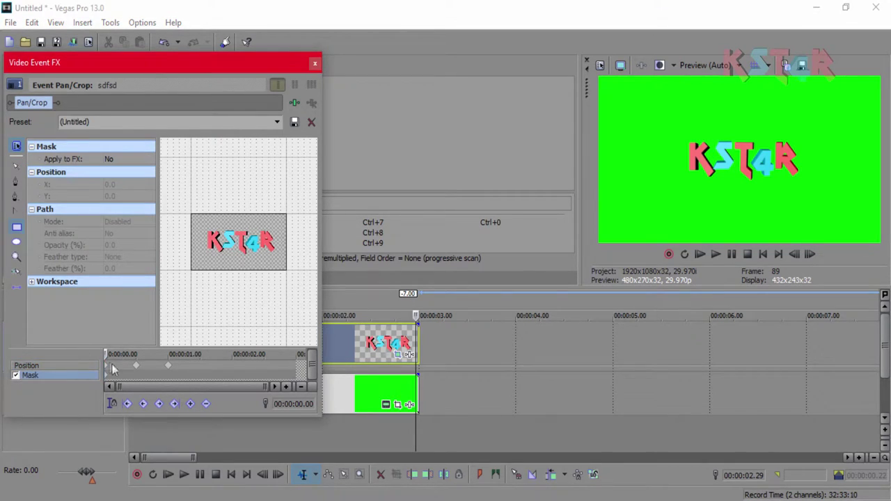
pyautogui.click(230, 375)
pyautogui.click(233, 354)
pyautogui.click(233, 377)
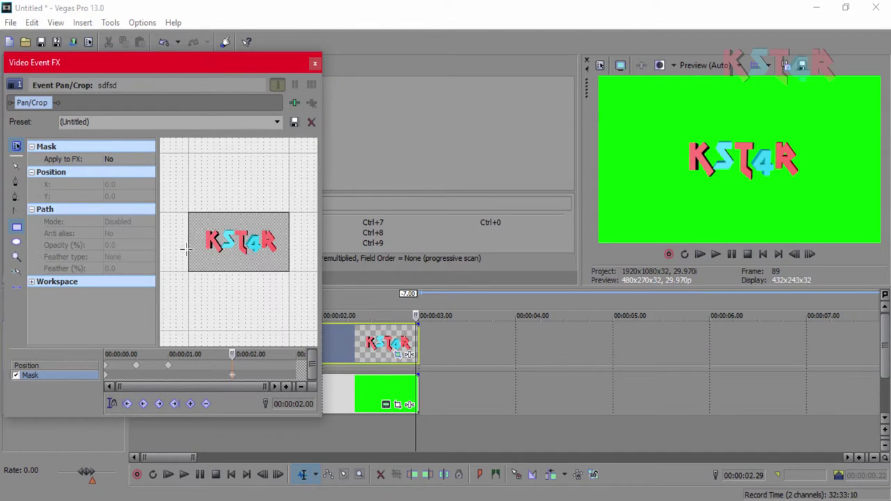
pyautogui.scroll(3, 186, 249)
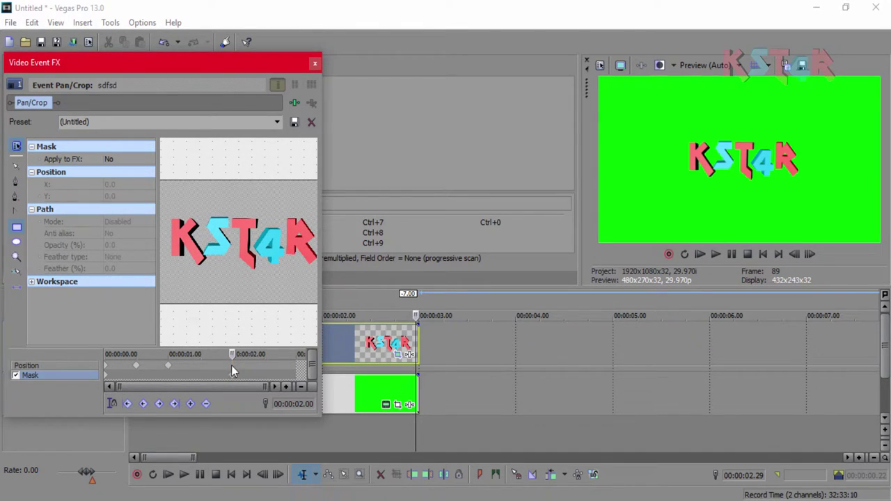
pyautogui.scroll(-1, 197, 334)
pyautogui.click(194, 334)
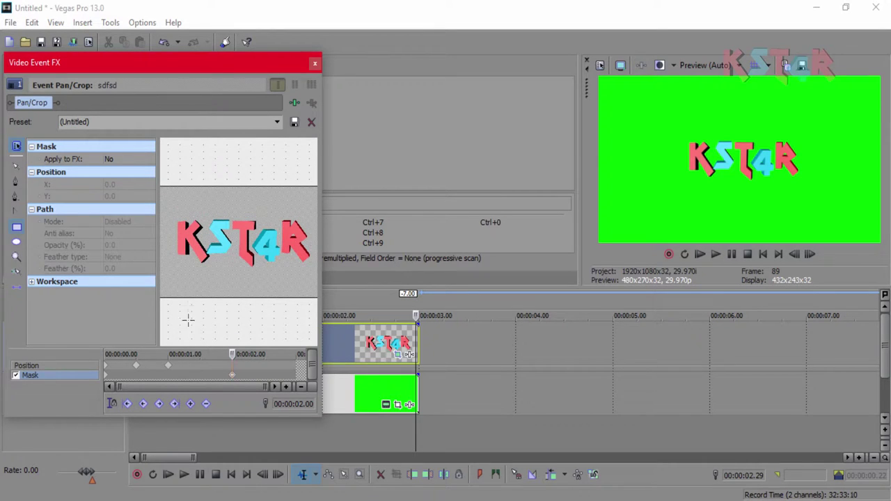
pyautogui.scroll(-2, 176, 226)
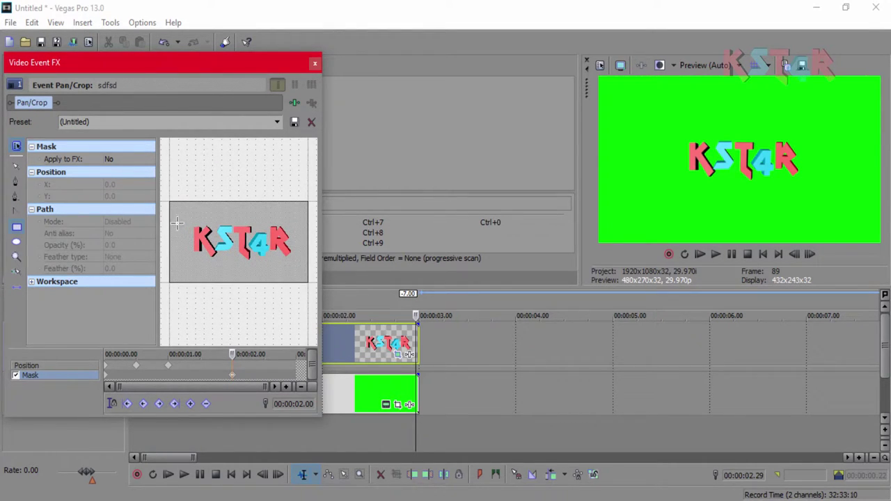
pyautogui.moveTo(176, 223)
pyautogui.mouseDown()
pyautogui.moveTo(185, 273)
pyautogui.moveTo(201, 244)
pyautogui.moveTo(298, 252)
pyautogui.moveTo(177, 251)
pyautogui.mouseUp()
pyautogui.click(184, 244)
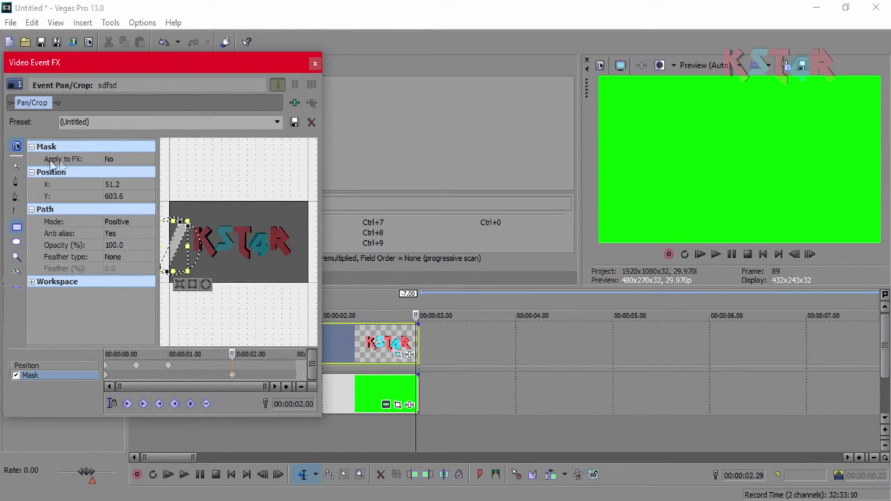
# - Set the mask's Apply to FX to Yes, Feather type to Both, and Feather to 8%
pyautogui.click(117, 160)
pyautogui.click(114, 174)
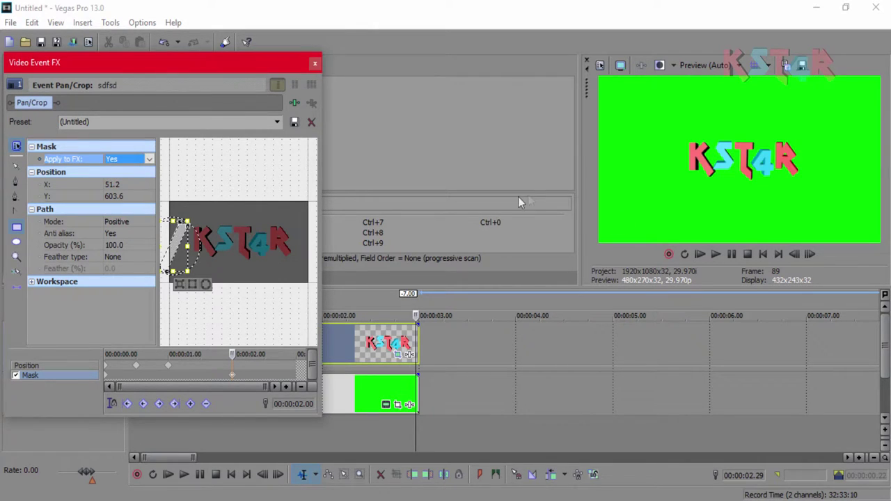
pyautogui.click(115, 259)
pyautogui.click(135, 285)
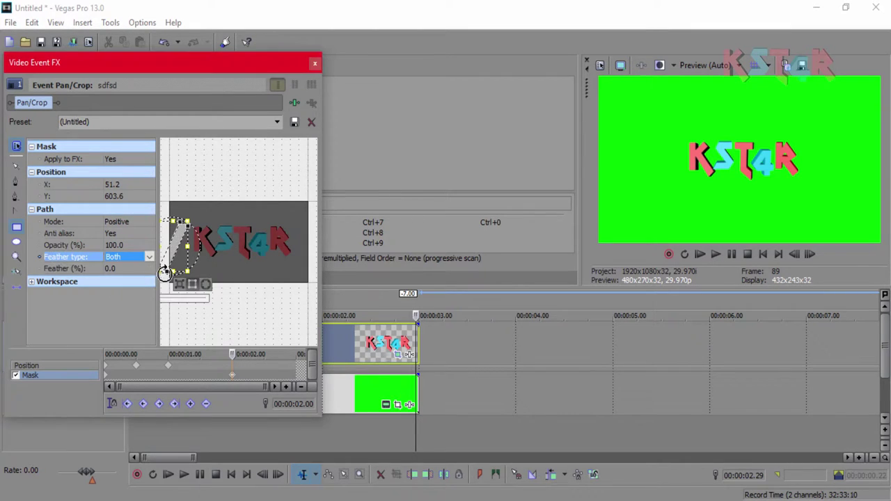
pyautogui.click(117, 267)
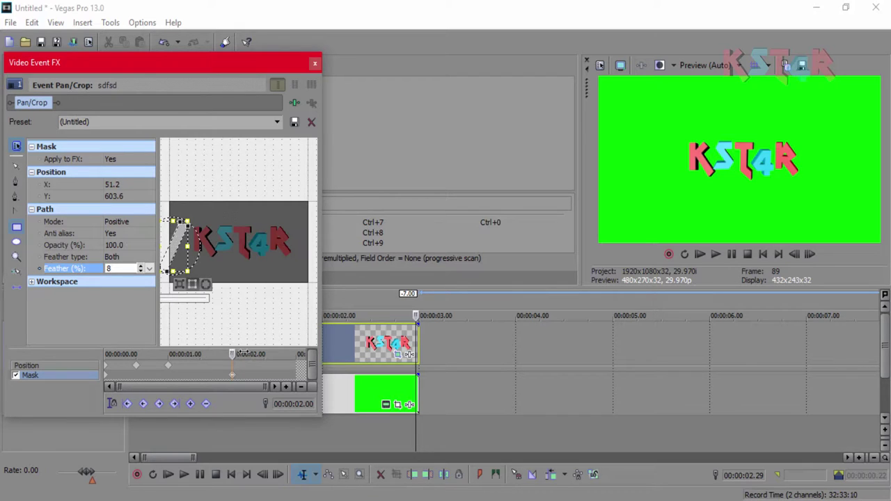
pyautogui.press('Return')
# - At 00:00:02.19, move the mask strip across to the logo's right edge at X 1,823.3
pyautogui.click(270, 354)
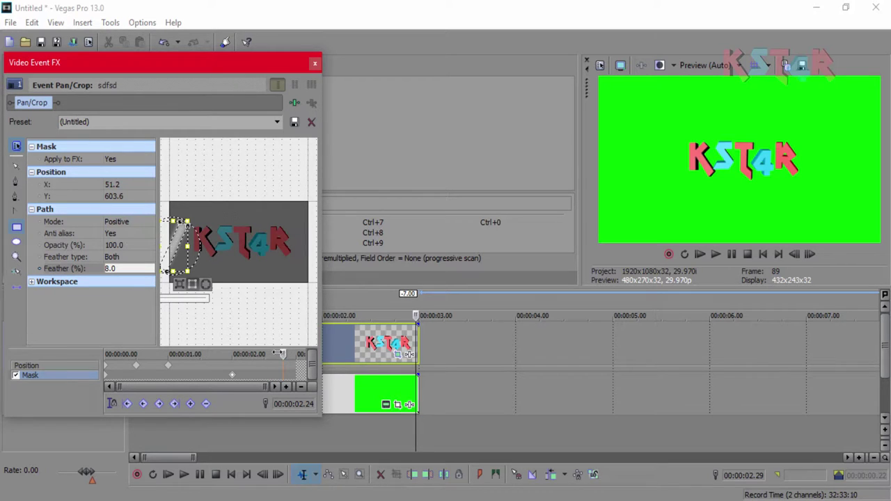
pyautogui.click(273, 353)
pyautogui.click(177, 230)
pyautogui.moveTo(208, 240); pyautogui.dragTo(305, 250)
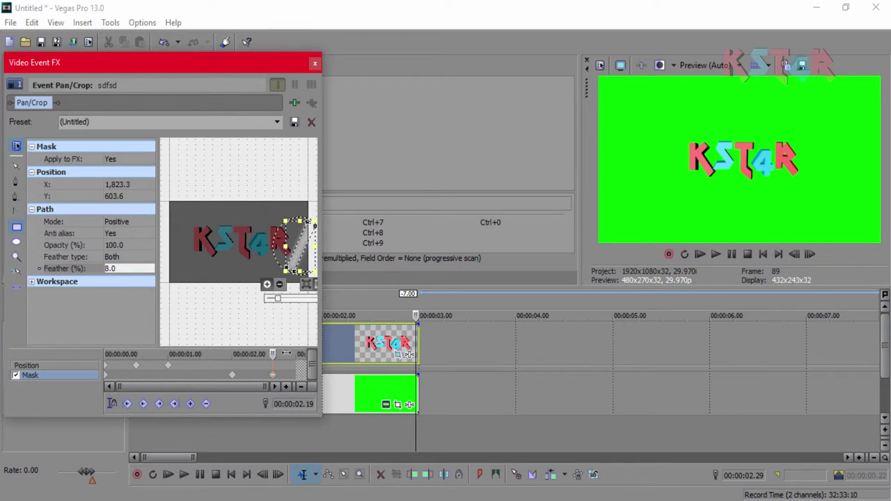
pyautogui.moveTo(287, 353); pyautogui.dragTo(293, 354)
pyautogui.click(298, 365)
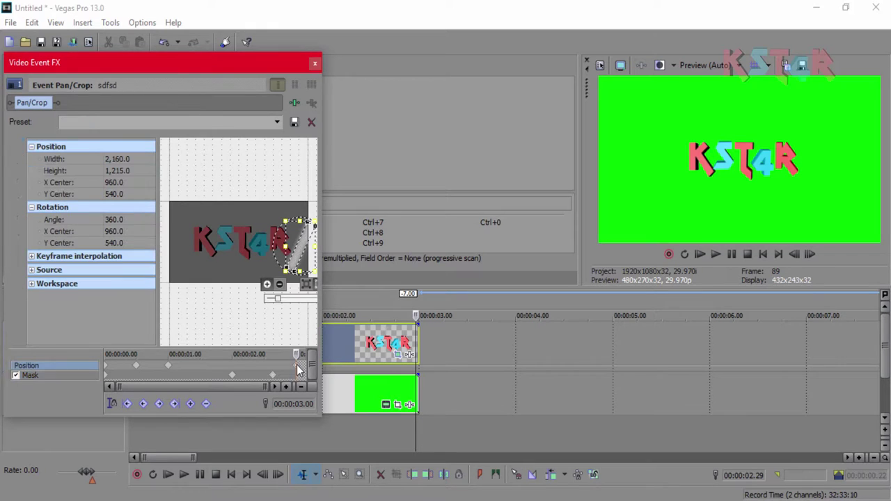
# - Resize the pan/crop frame at 3 s to 1,183.6 × 665.8 and play the intro from the start
pyautogui.scroll(-4, 304, 199)
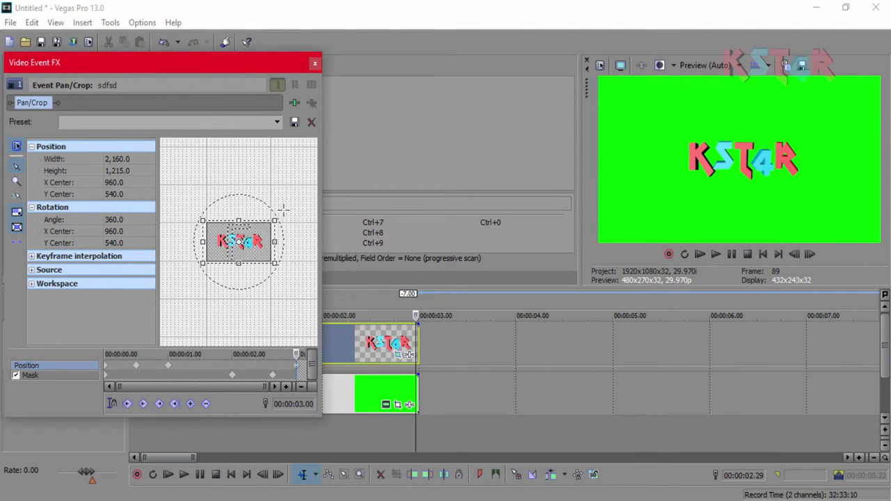
pyautogui.moveTo(279, 220); pyautogui.dragTo(264, 229)
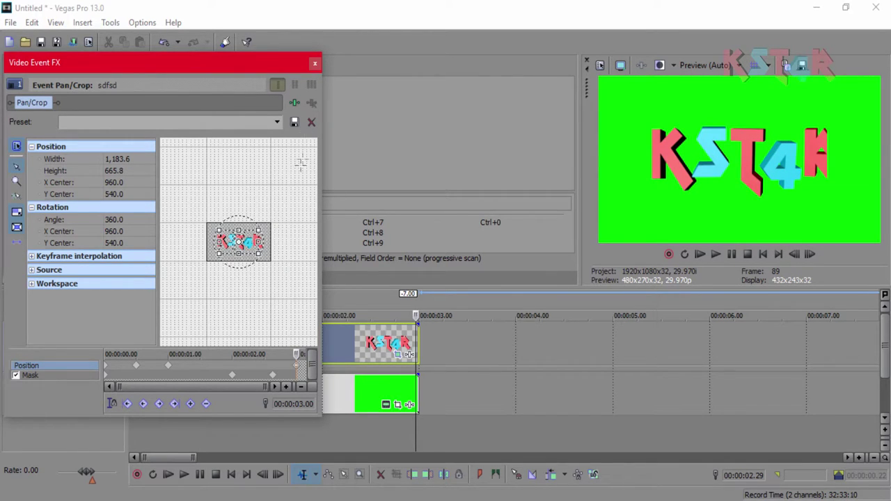
pyautogui.click(760, 256)
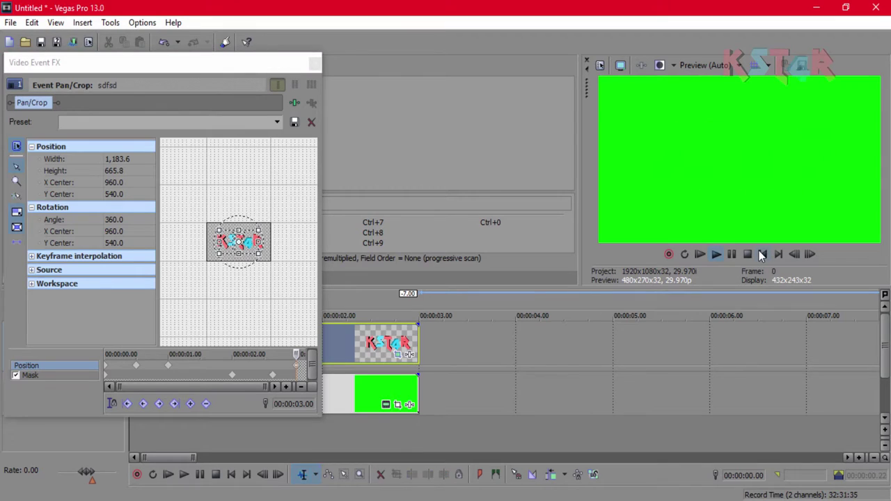
pyautogui.press('space')
# - Apply Brightness and Contrast's Very Bright preset to the logo, set Brightness to 1.000, and preview
pyautogui.click(315, 64)
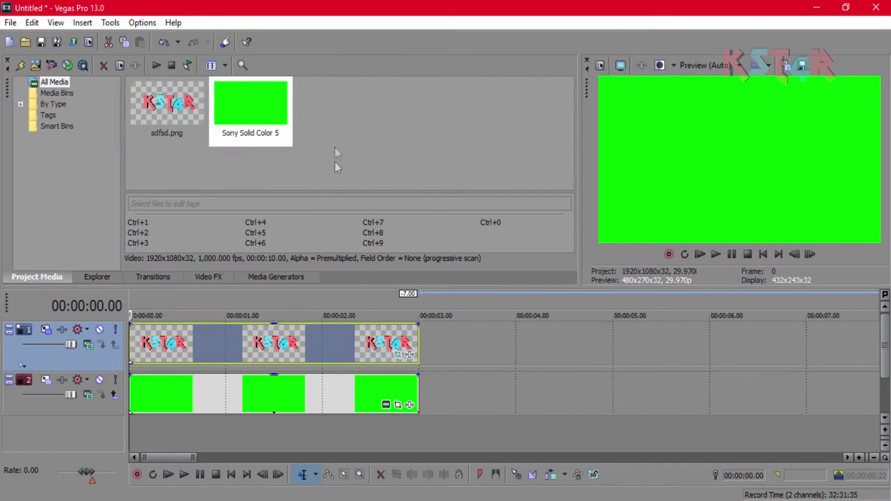
pyautogui.click(208, 278)
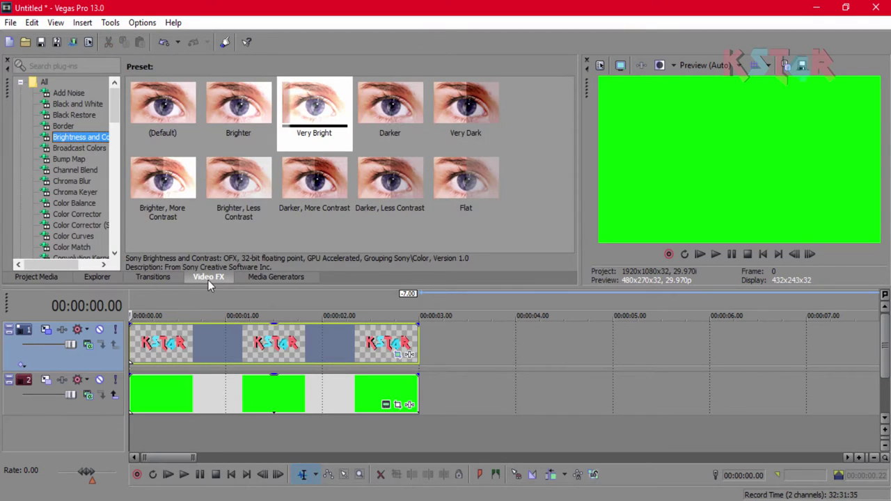
pyautogui.click(76, 139)
pyautogui.moveTo(314, 112); pyautogui.dragTo(261, 351)
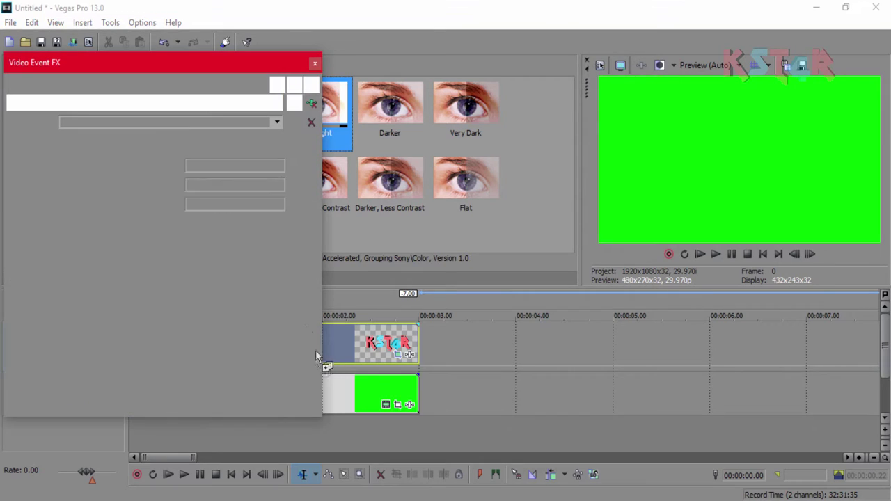
pyautogui.moveTo(139, 164); pyautogui.dragTo(222, 156)
pyautogui.click(314, 65)
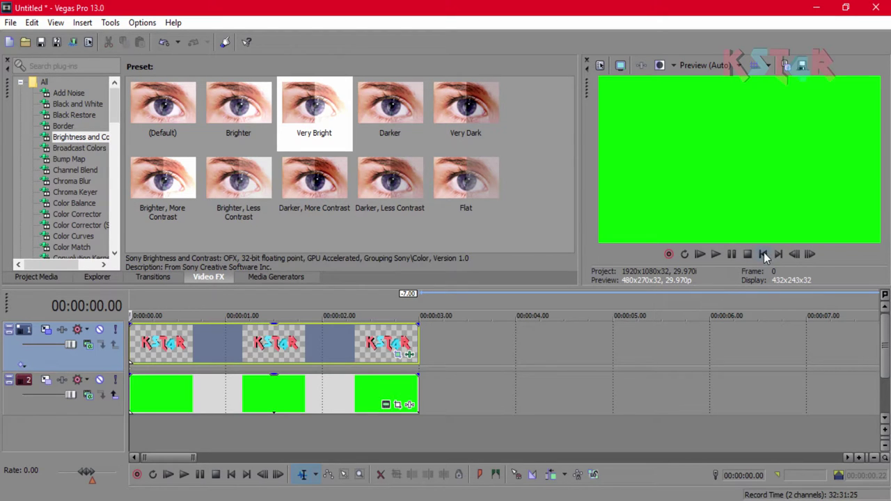
pyautogui.press('space')
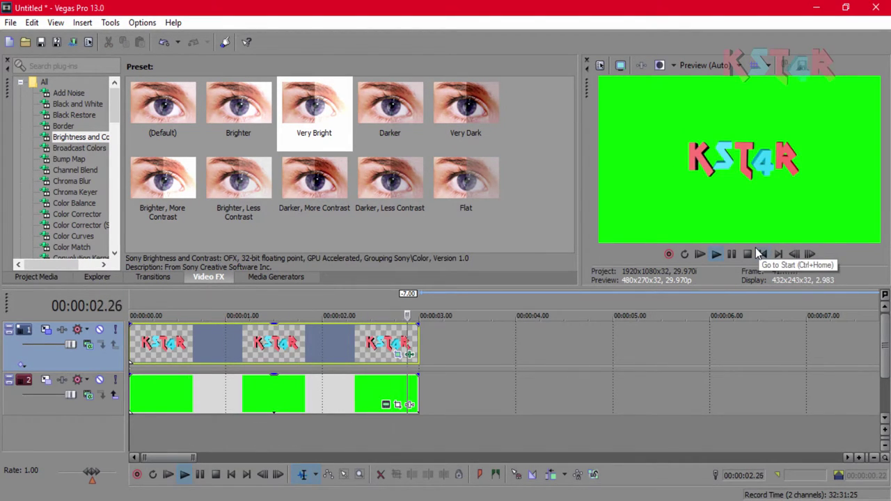
pyautogui.press('space')
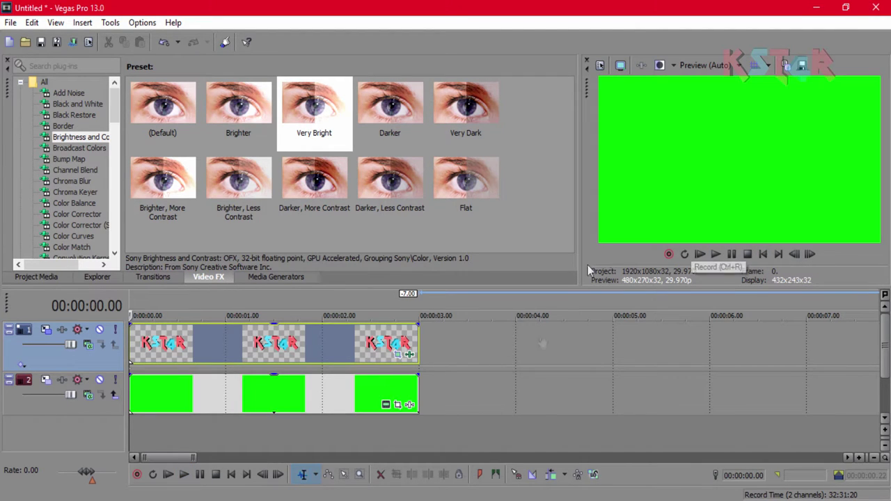
# - Reopen the logo's Pan/Crop mask settings, nudge the mask to X 1,839.0, and preview the intro
pyautogui.click(397, 354)
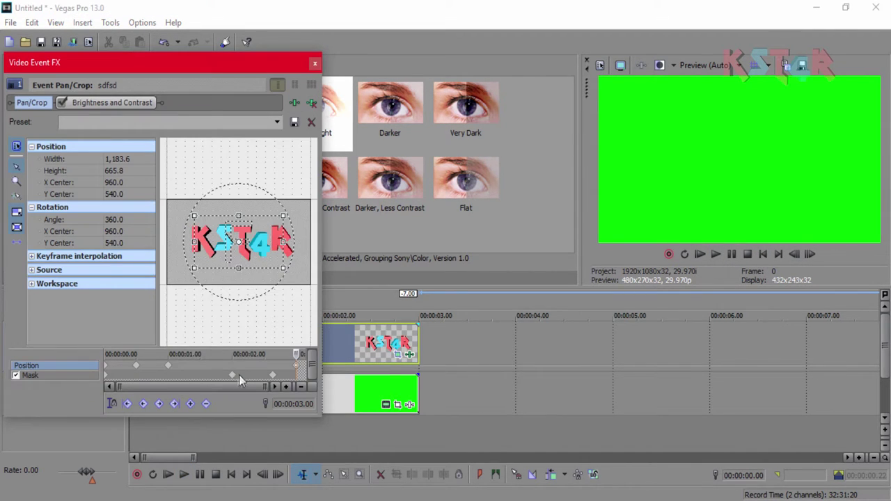
pyautogui.click(232, 376)
pyautogui.click(286, 276)
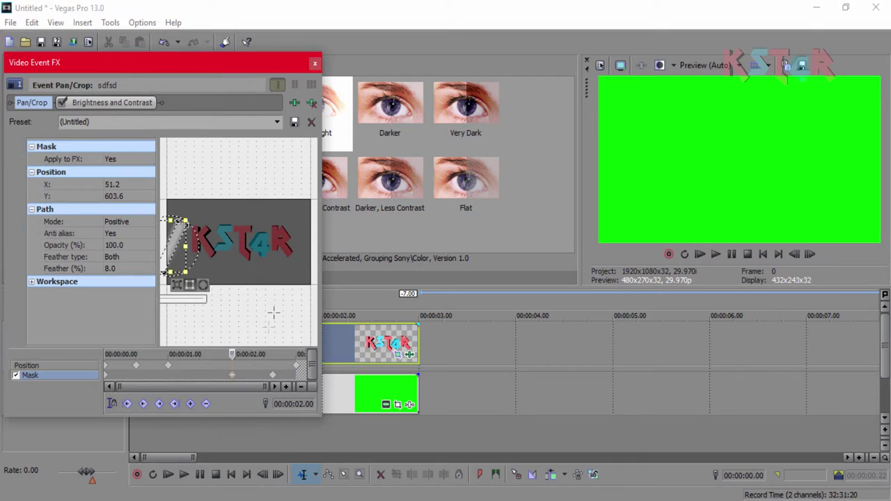
pyautogui.click(754, 276)
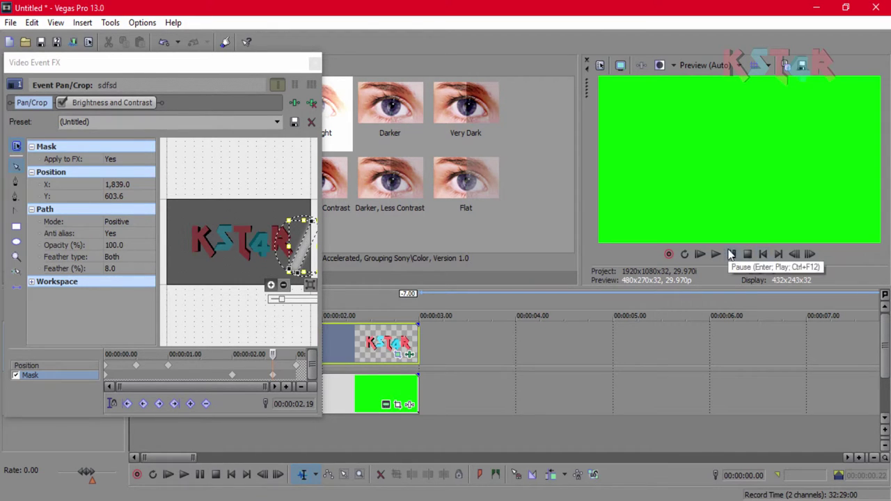
pyautogui.press('space')
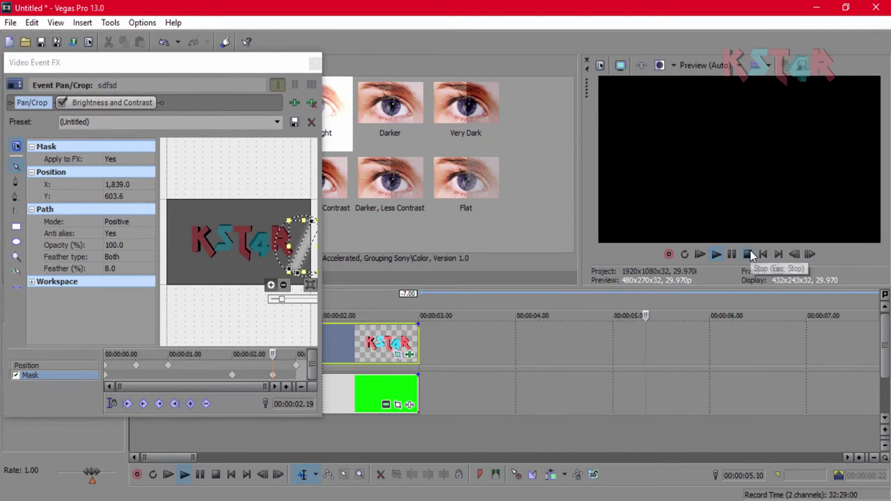
pyautogui.click(748, 254)
pyautogui.press('space')
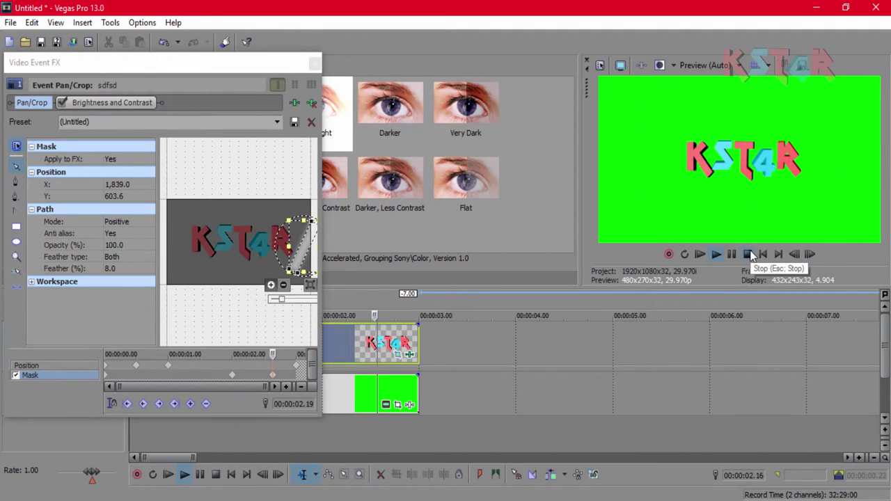
pyautogui.click(749, 254)
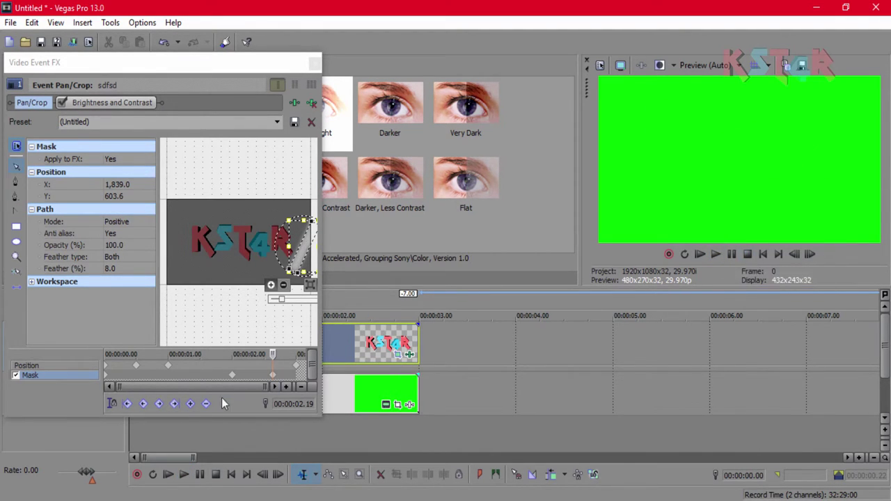
# - Drag the glint mask keyframe earlier in time, replaying the intro to check the new timing
pyautogui.click(232, 378)
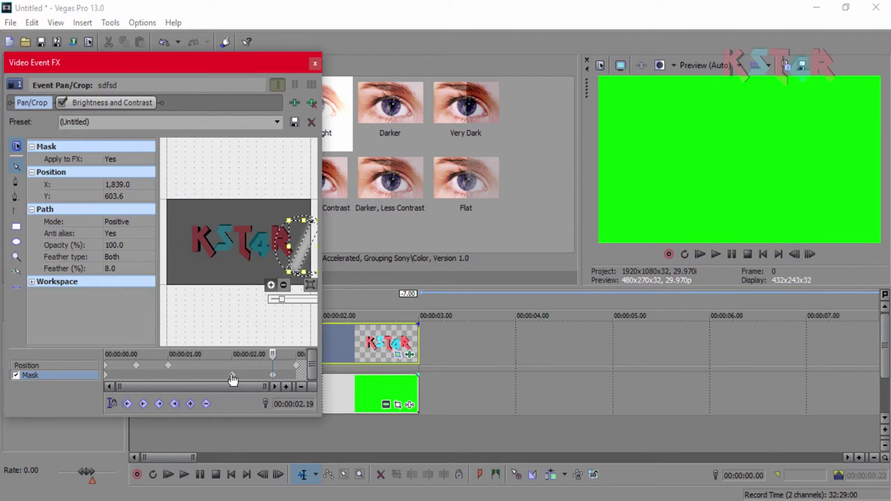
pyautogui.moveTo(233, 379); pyautogui.dragTo(199, 377)
pyautogui.click(764, 252)
pyautogui.press('space')
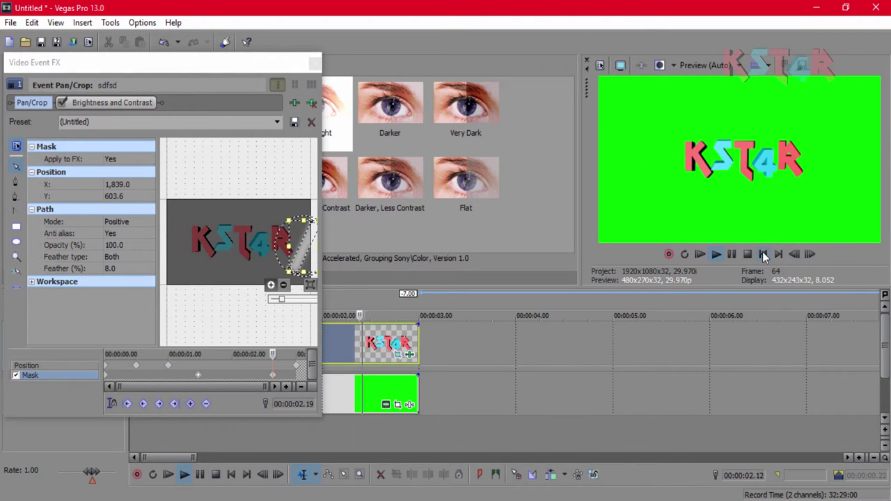
pyautogui.click(763, 253)
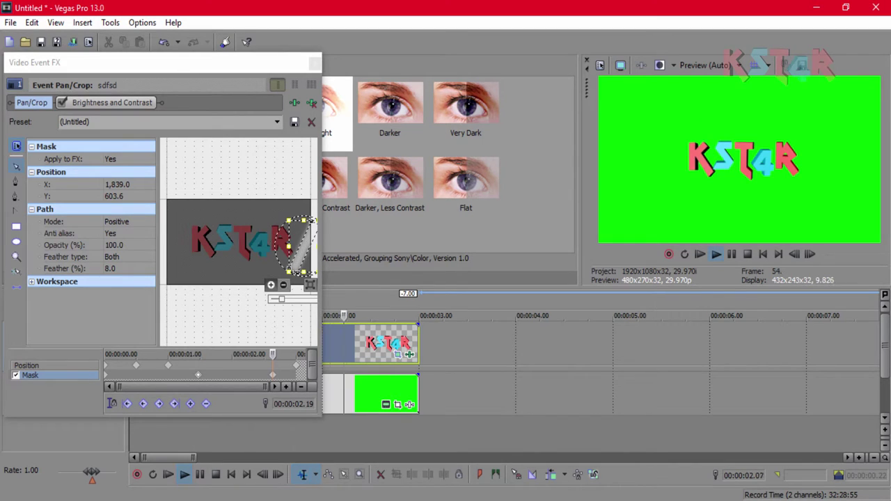
pyautogui.press('space')
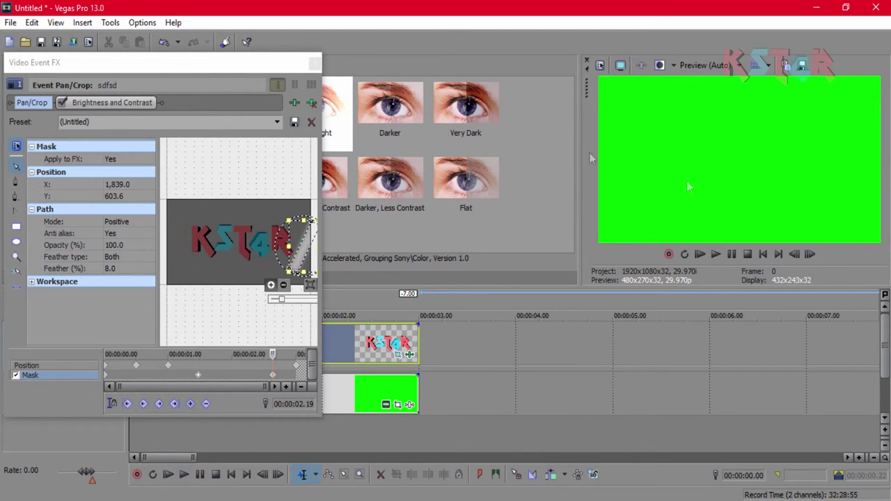
pyautogui.click(195, 374)
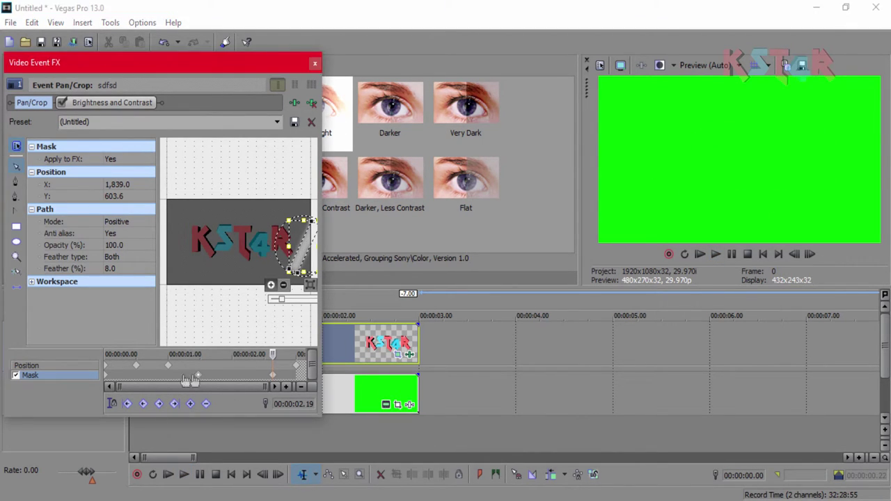
pyautogui.click(764, 256)
pyautogui.press('space')
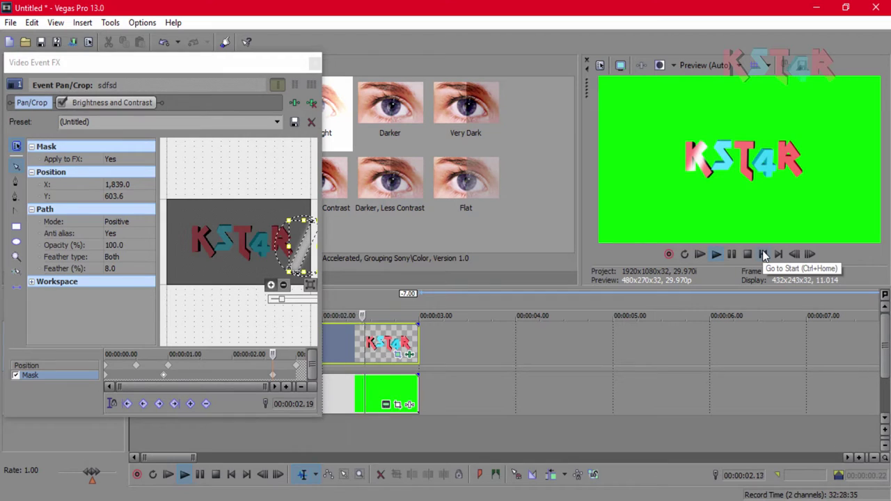
pyautogui.click(754, 254)
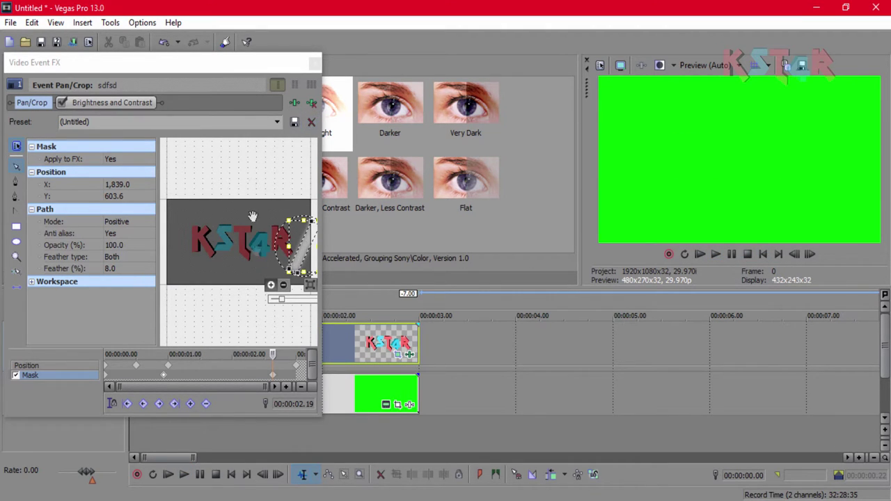
# - Close the Video Event FX window and play the finished intro through once
pyautogui.click(314, 64)
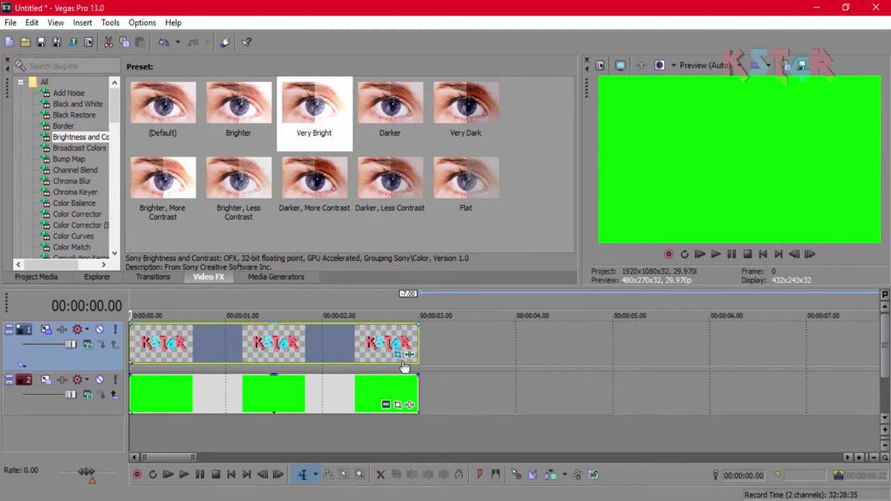
pyautogui.click(723, 257)
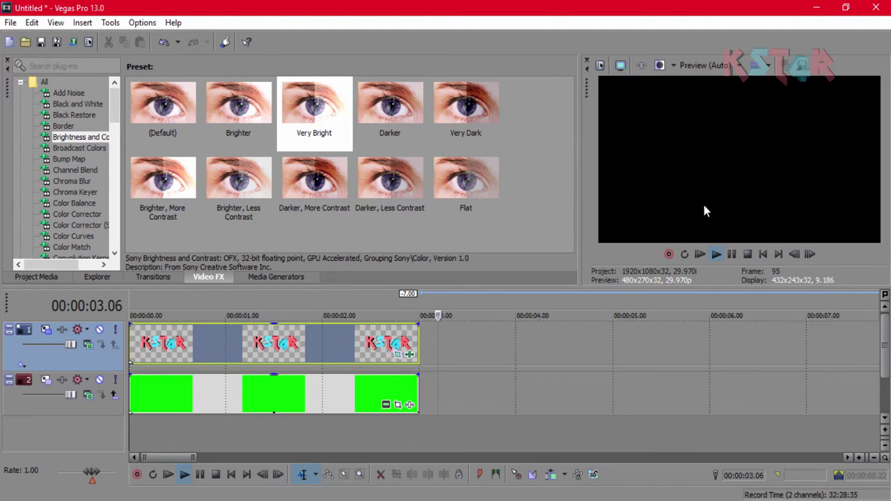
pyautogui.click(728, 252)
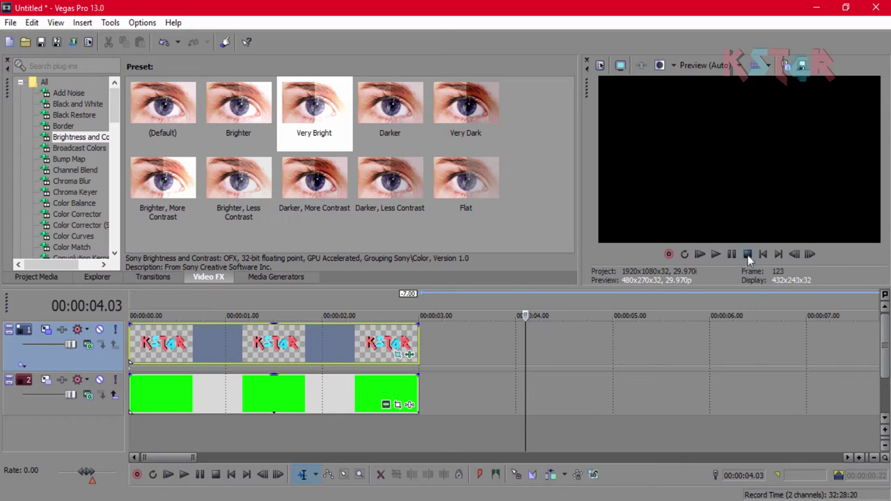
pyautogui.click(748, 257)
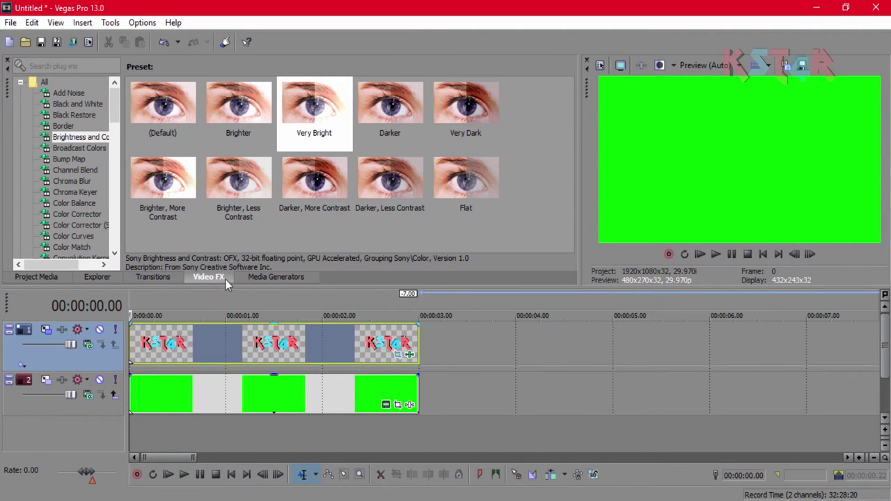
# - Apply the default Chroma Keyer to the green clip and sample the green (120, 1.0, 1.0) as key colour
pyautogui.click(75, 190)
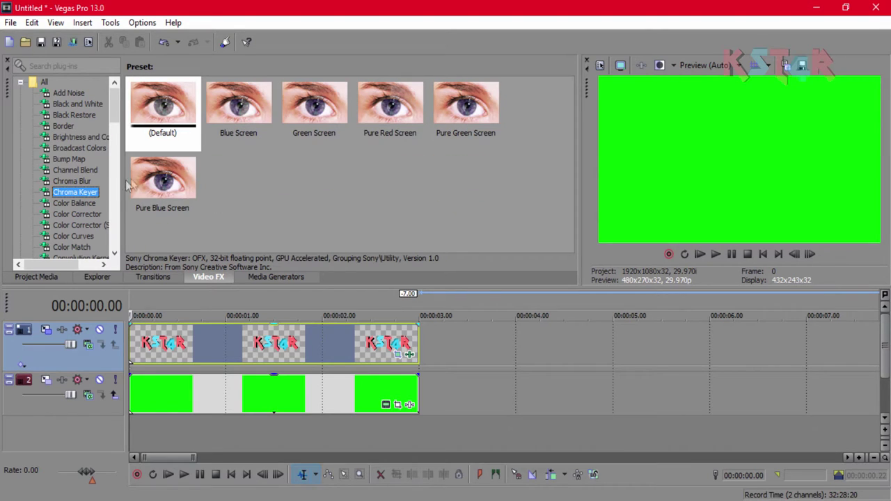
pyautogui.moveTo(162, 120); pyautogui.dragTo(188, 390)
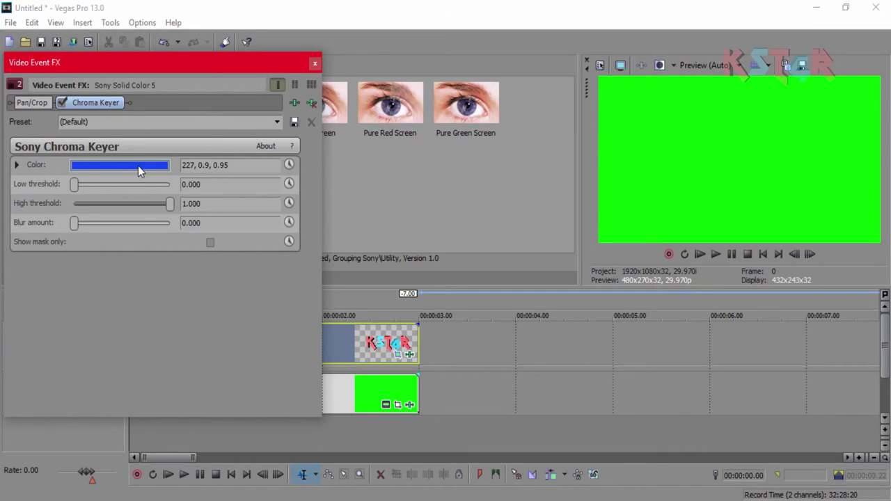
pyautogui.click(134, 167)
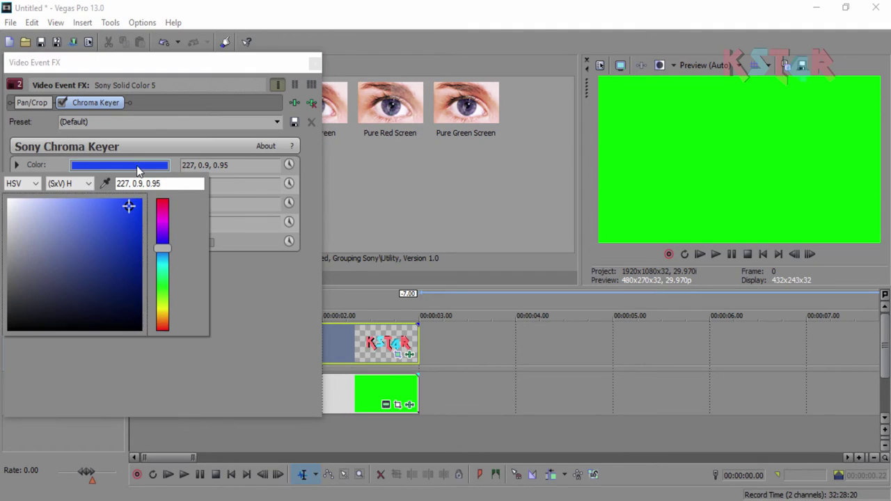
pyautogui.click(106, 184)
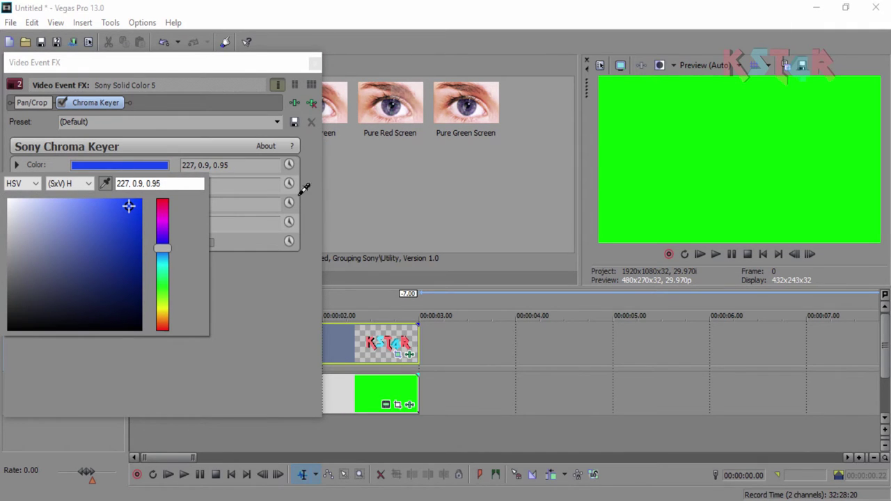
pyautogui.click(659, 152)
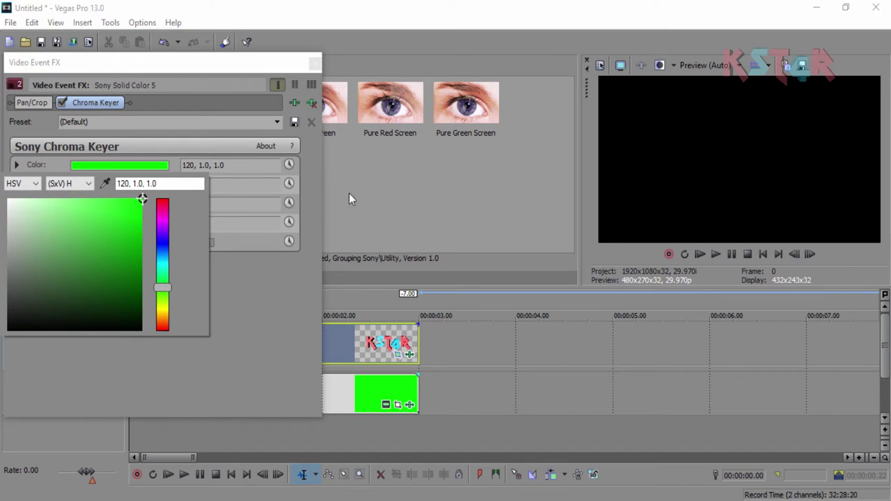
pyautogui.click(313, 67)
pyautogui.click(315, 63)
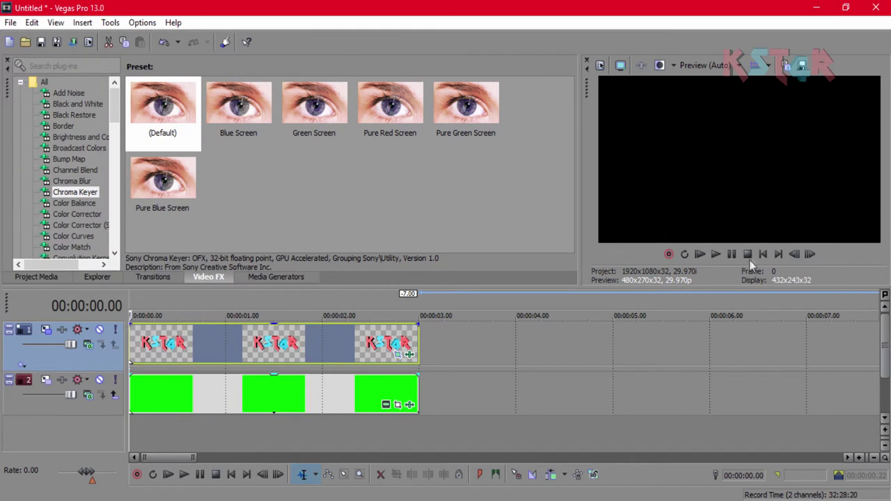
pyautogui.press('space')
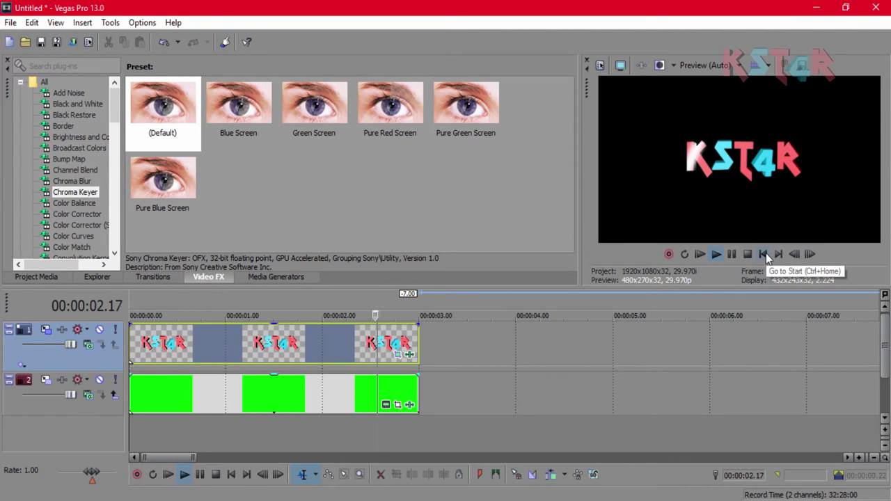
pyautogui.press('space')
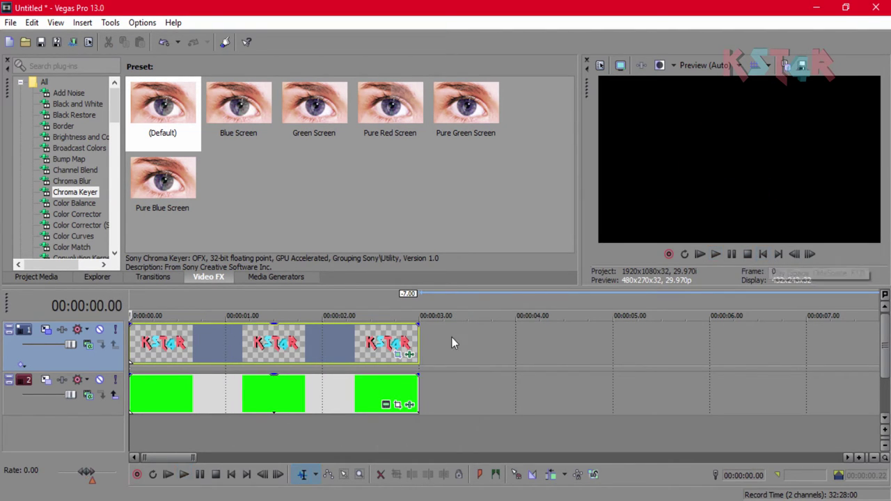